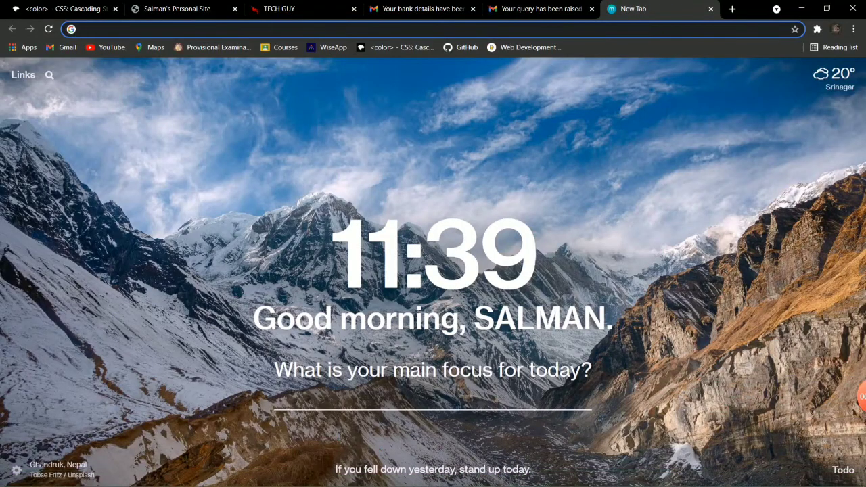
- Search Google for 'payu money' and open the PayU homepage result
{"action": "key", "text": "Down"}
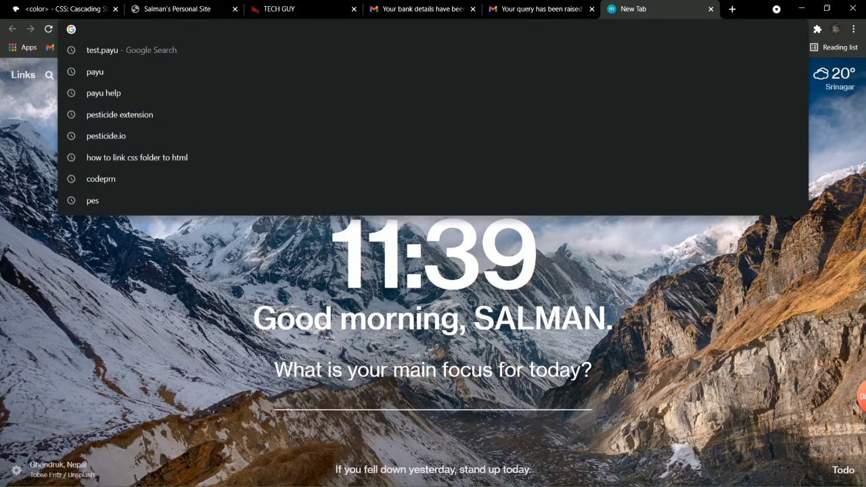
{"action": "type", "text": "test"}
{"action": "key", "text": "BackSpace"}
{"action": "key", "text": "BackSpace"}
{"action": "key", "text": "BackSpace"}
{"action": "key", "text": "BackSpace"}
{"action": "key", "text": "BackSpace"}
{"action": "type", "text": "payu"}
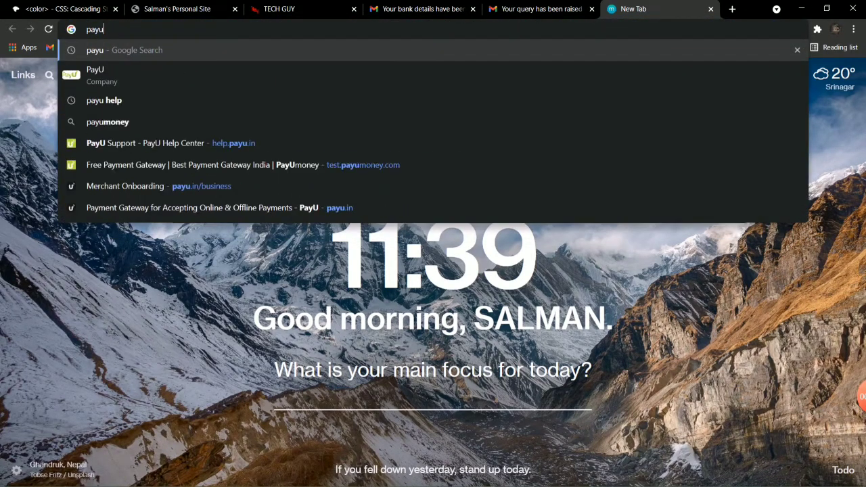
{"action": "type", "text": " money"}
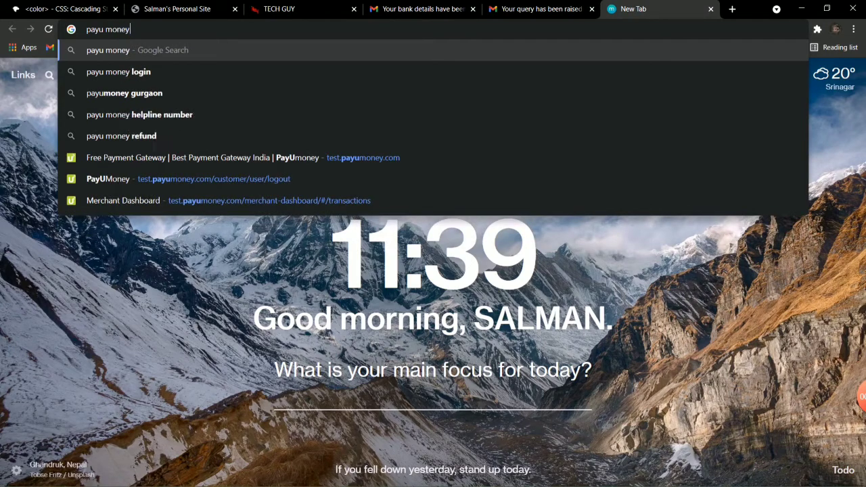
{"action": "key", "text": "Return"}
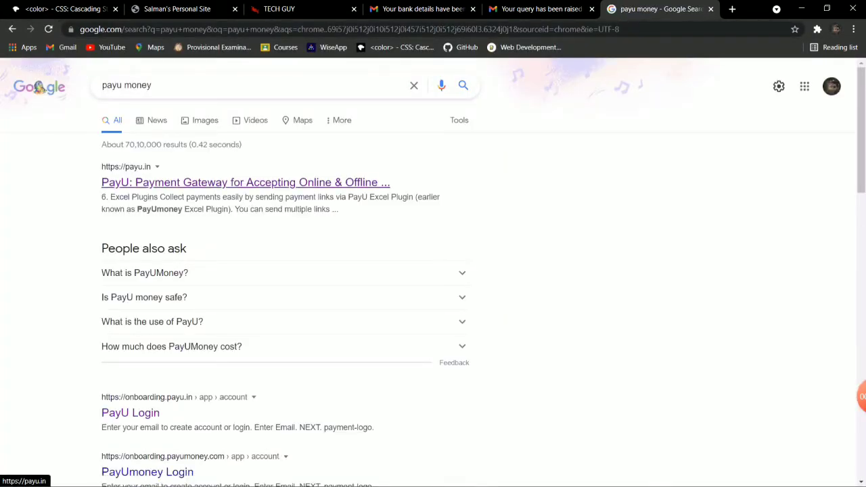
{"action": "left_click", "coordinate": [246, 182]}
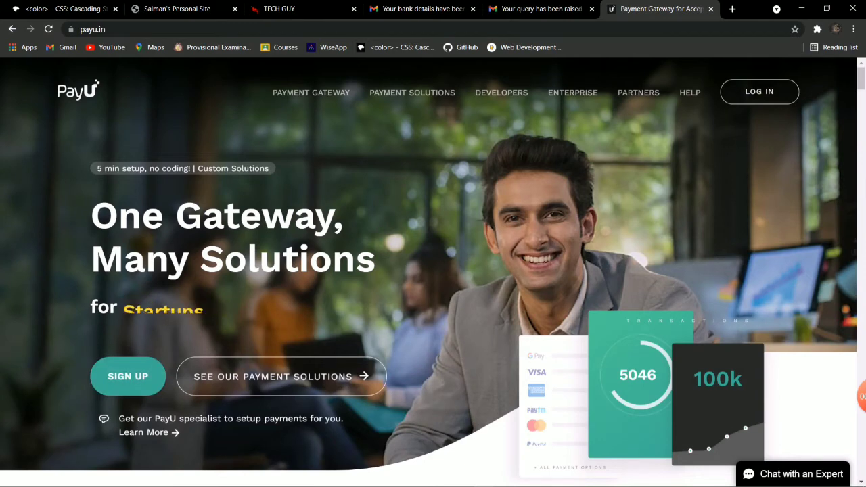
- Log in to the PayU account and open the merchant profile
{"action": "left_click", "coordinate": [760, 91]}
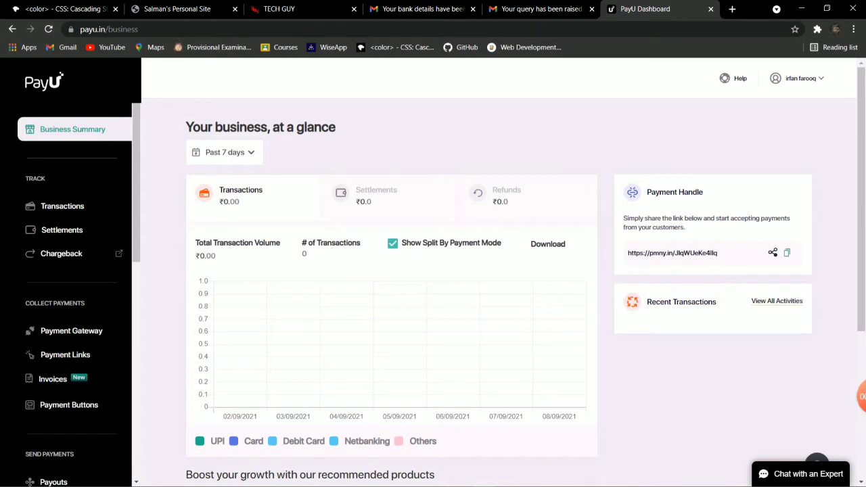
{"action": "left_click", "coordinate": [801, 77]}
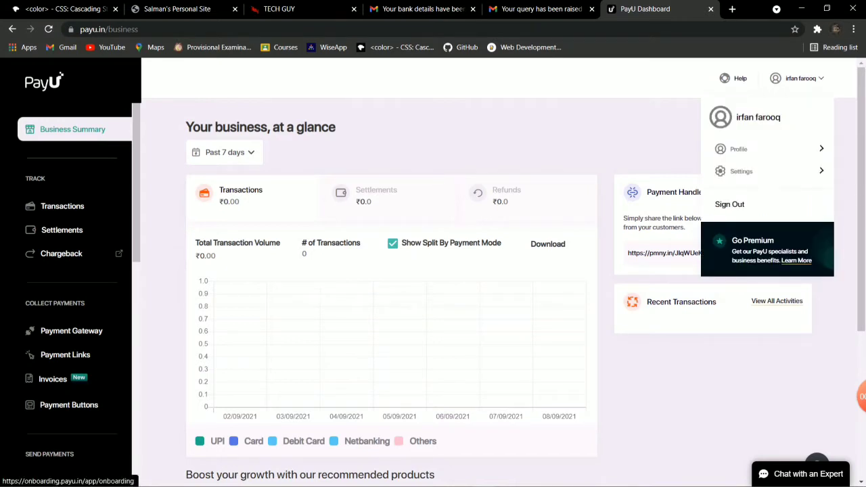
{"action": "left_click", "coordinate": [739, 149]}
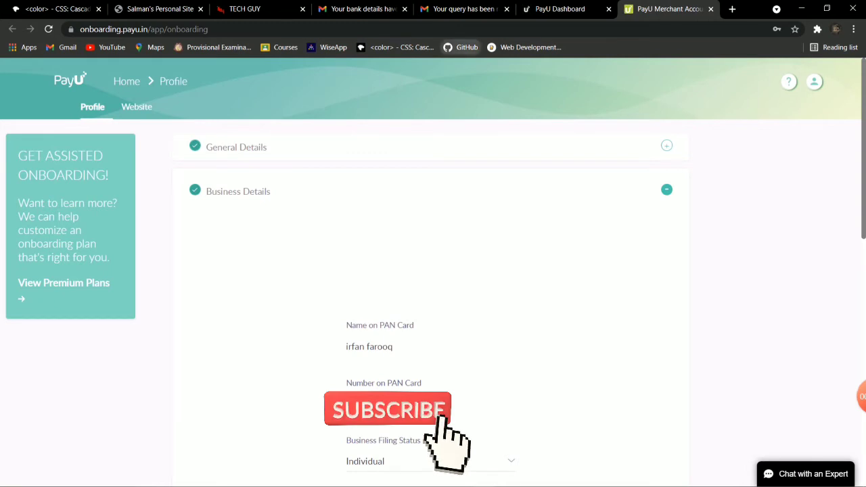
- Close the stray GitHub tab and open an empty new tab
{"action": "left_click", "coordinate": [461, 47]}
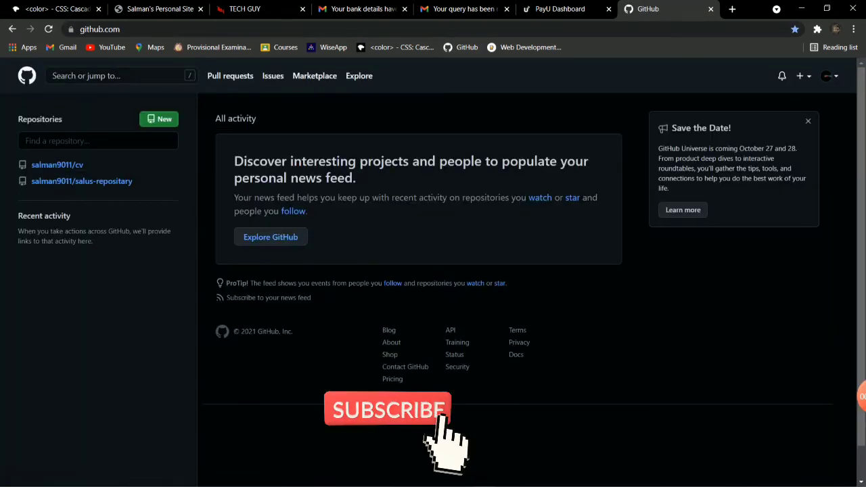
{"action": "left_click", "coordinate": [711, 9]}
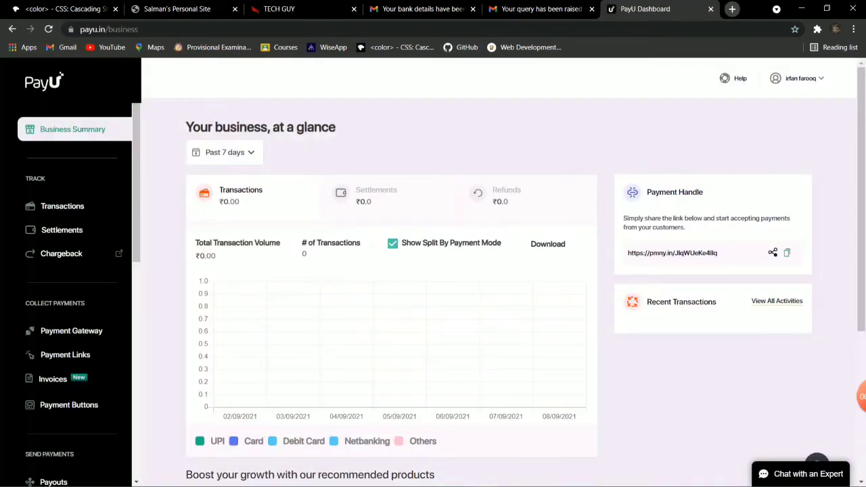
{"action": "left_click", "coordinate": [732, 9]}
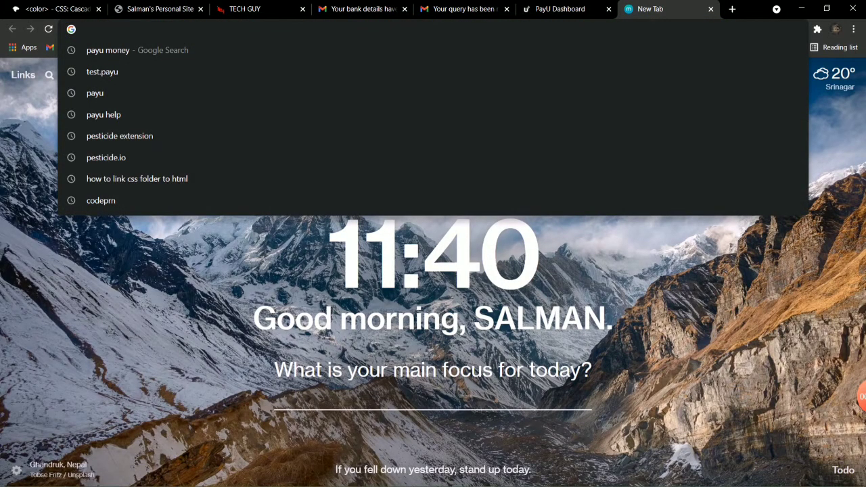
- Open test.payumoney.com from search and sign in with the account e-mail and password
{"action": "type", "text": "test.payu"}
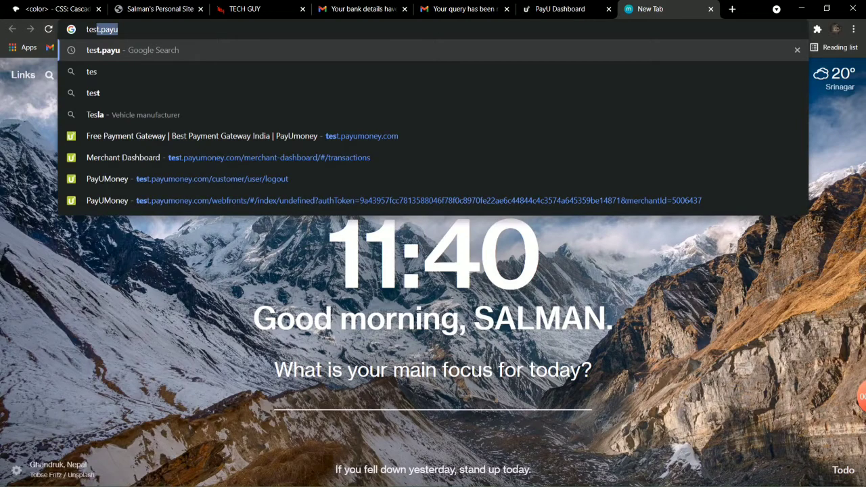
{"action": "key", "text": "Return"}
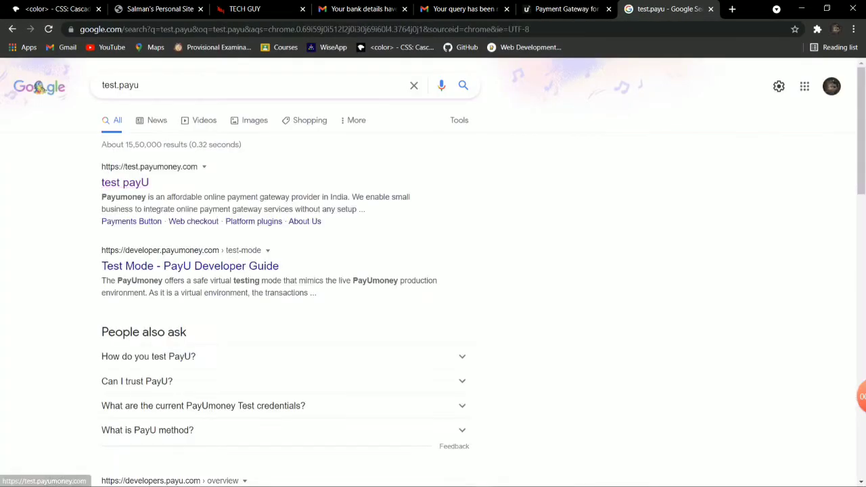
{"action": "left_click", "coordinate": [126, 183]}
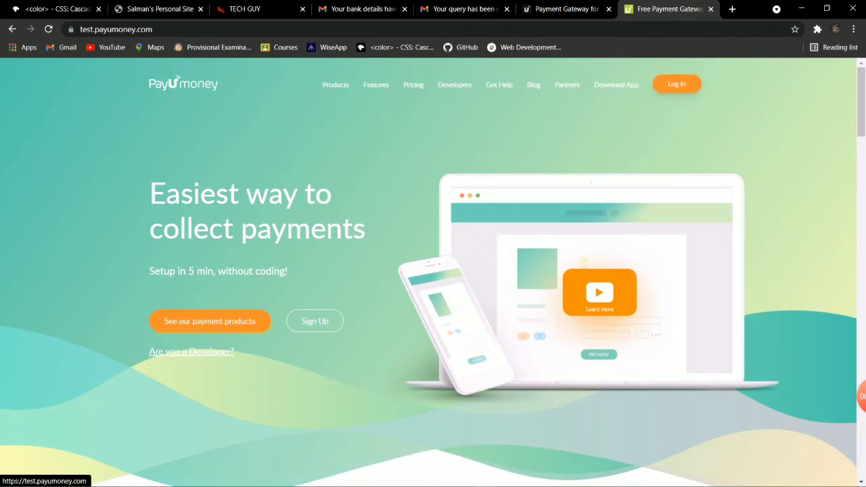
{"action": "left_click", "coordinate": [677, 84]}
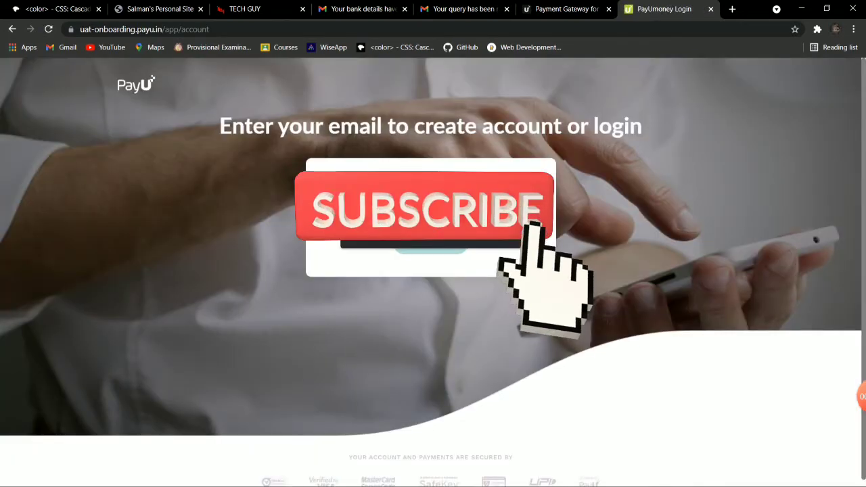
{"action": "key", "text": "Return"}
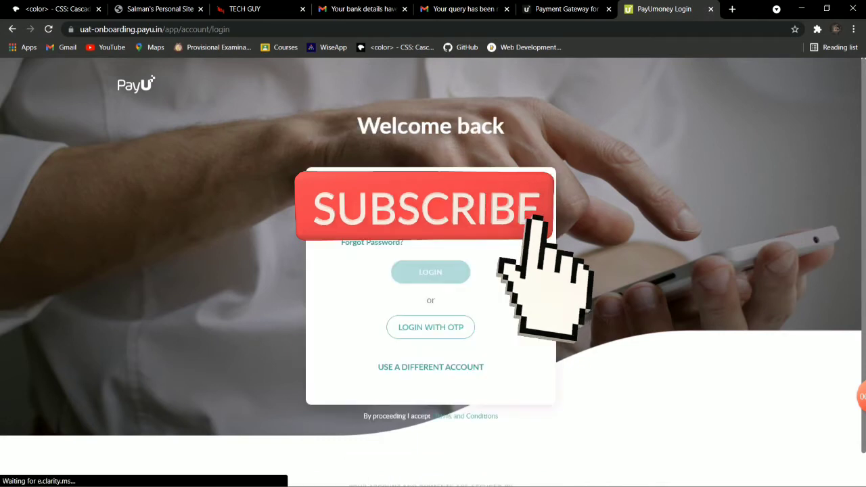
{"action": "left_click", "coordinate": [431, 271]}
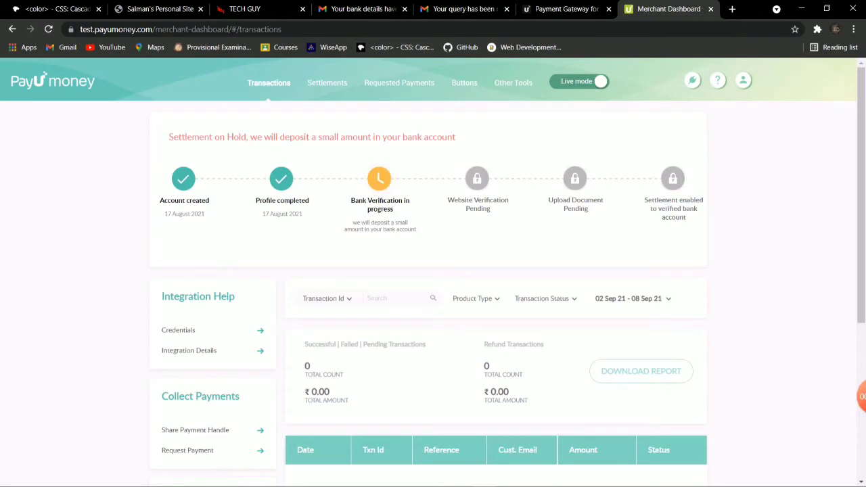
- Try switching the Merchant Dashboard to test mode and dismiss the sandbox-not-ready message
{"action": "left_click", "coordinate": [565, 9]}
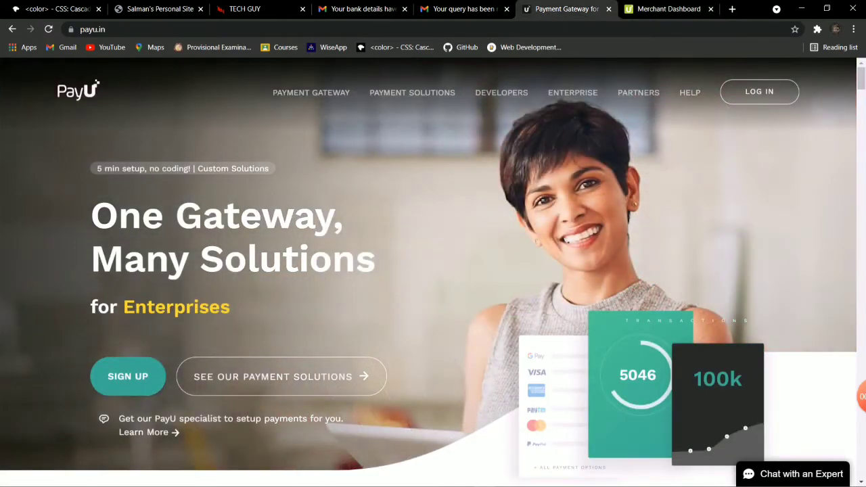
{"action": "key", "text": "ctrl+Tab"}
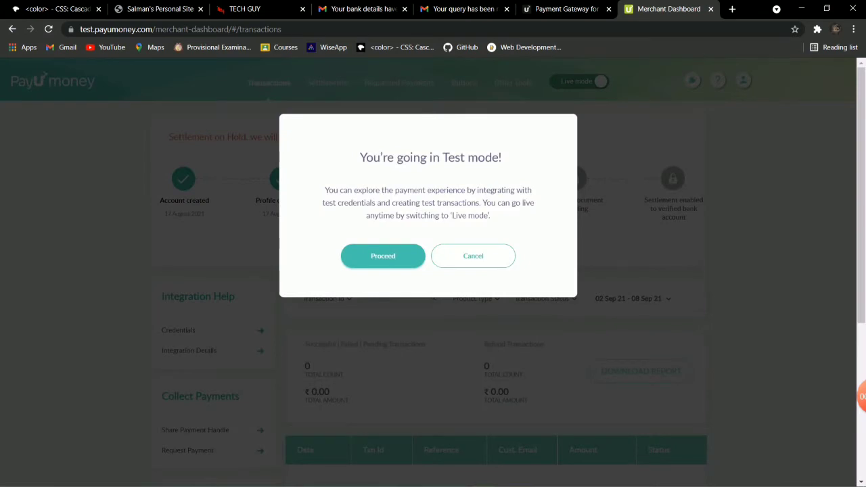
{"action": "left_click", "coordinate": [473, 256]}
{"action": "key", "text": "Return"}
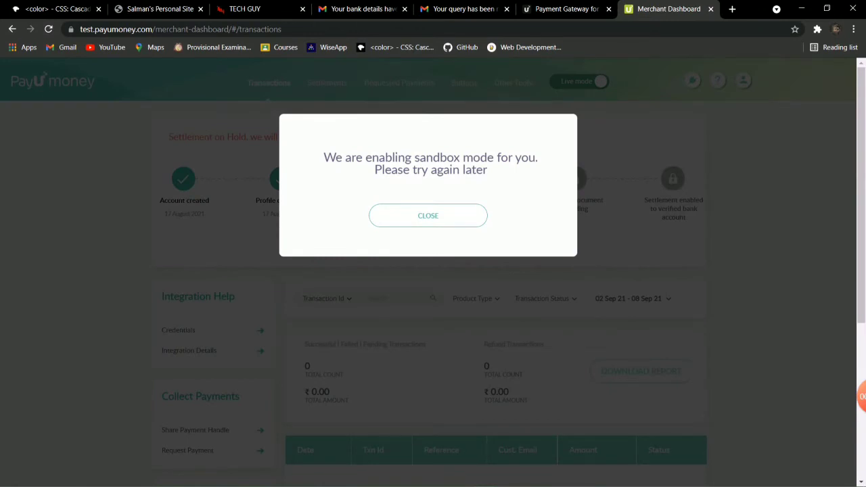
{"action": "key", "text": "Return"}
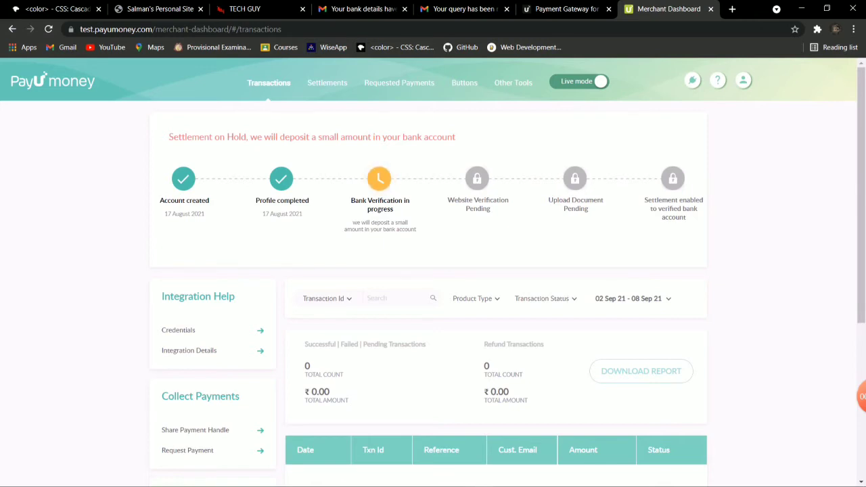
{"action": "left_click", "coordinate": [718, 80]}
- Open the Developer Guide, then ask PayU support chat about updating bank account details
{"action": "left_click", "coordinate": [657, 117]}
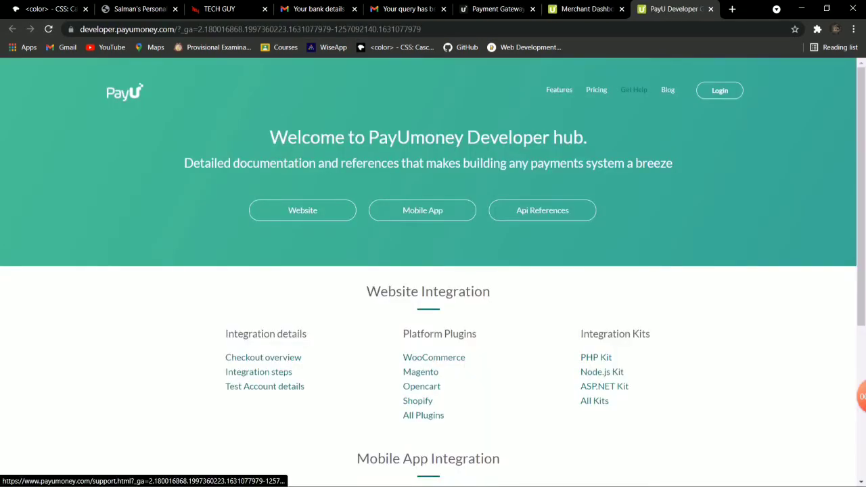
{"action": "left_click", "coordinate": [634, 89]}
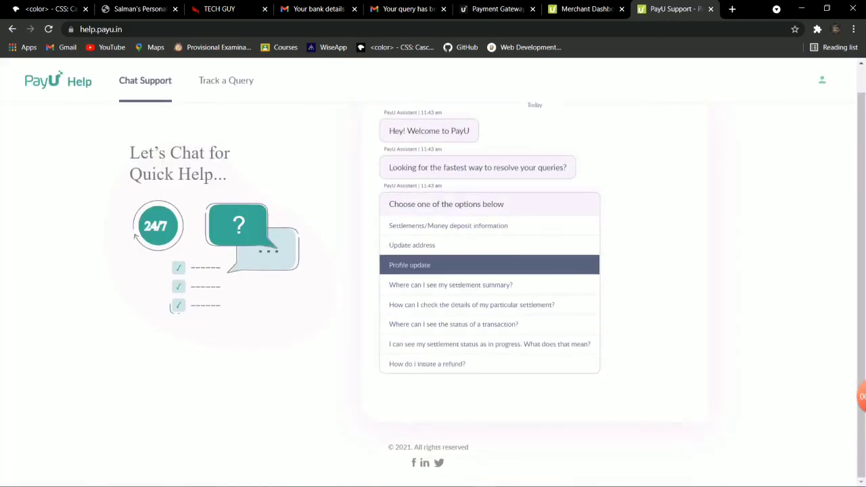
{"action": "left_click", "coordinate": [490, 265]}
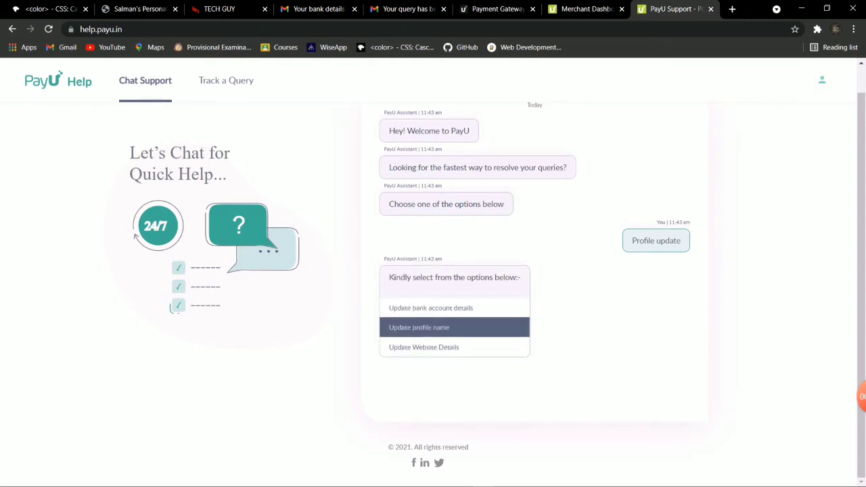
{"action": "left_click", "coordinate": [431, 308]}
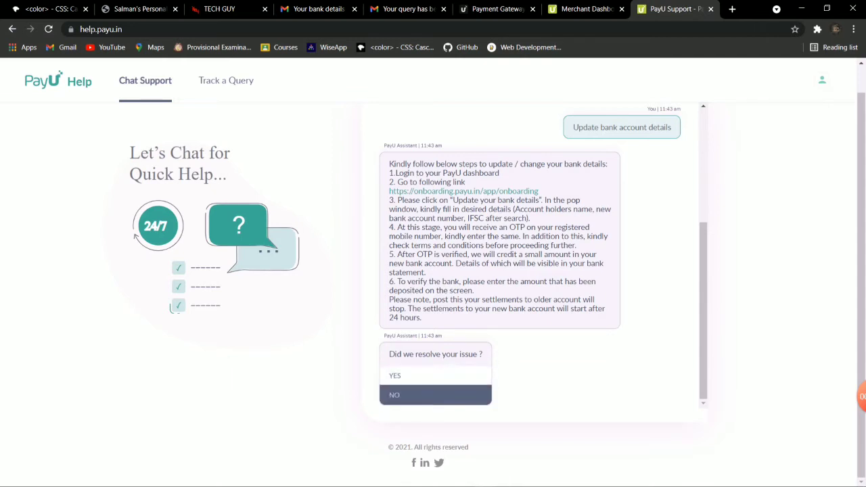
- Raise a Bank Account Change support ticket, then view Gmail's payu search results
{"action": "left_click", "coordinate": [435, 396]}
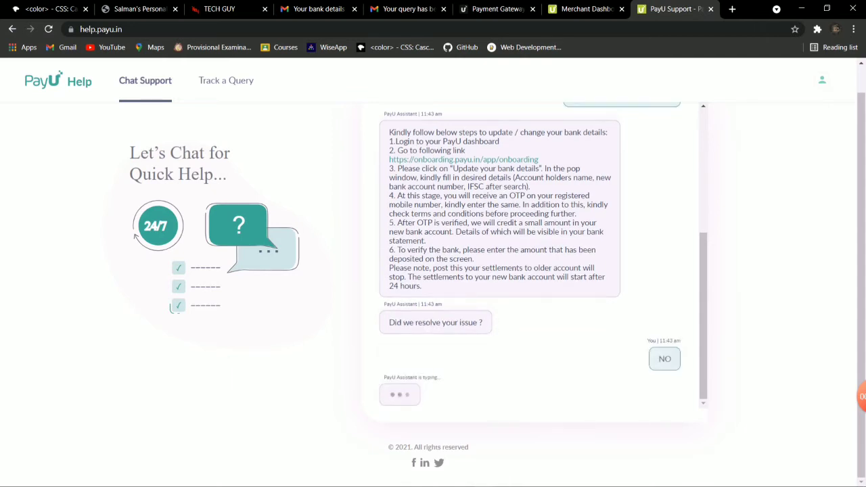
{"action": "left_click", "coordinate": [434, 395]}
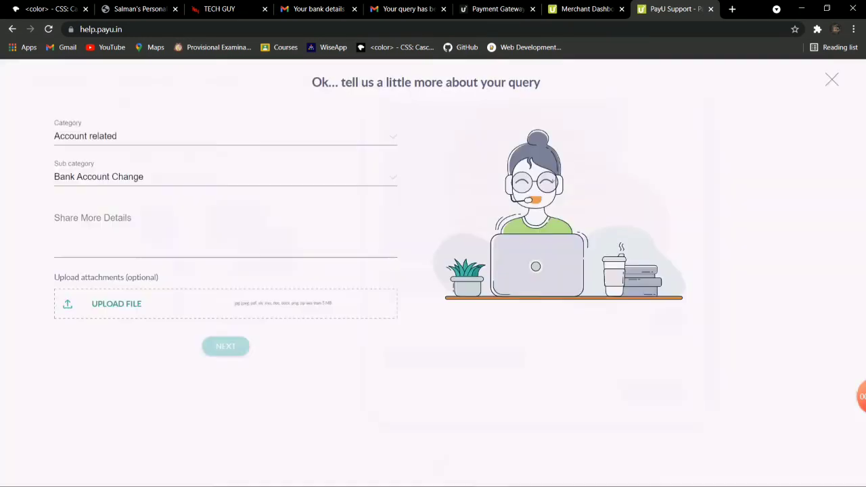
{"action": "left_click", "coordinate": [54, 215]}
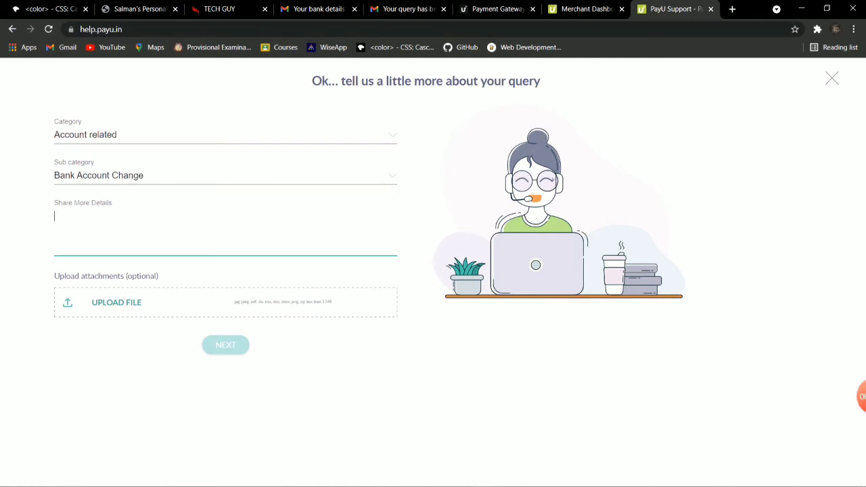
{"action": "left_click", "coordinate": [314, 9]}
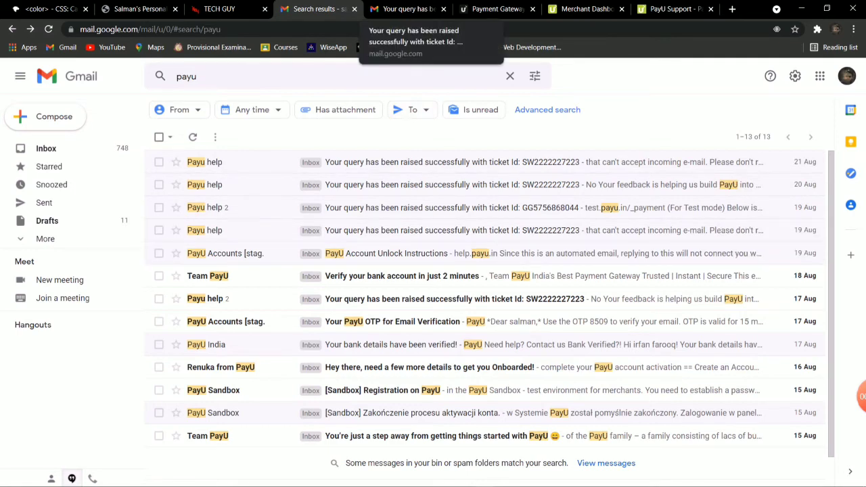
- Read the ticket-resolved email's sandbox merchant key and salt, then return to the dashboard
{"action": "left_click", "coordinate": [404, 9]}
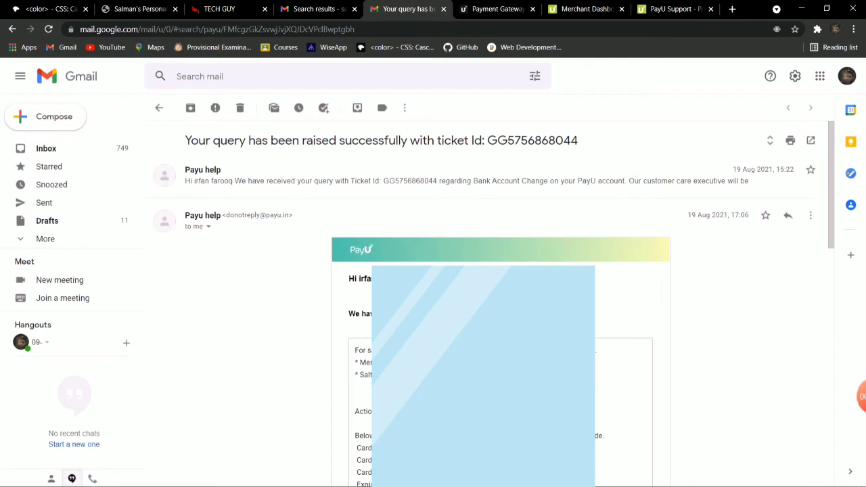
{"action": "scroll", "coordinate": [487, 305], "scroll_direction": "down", "scroll_amount": 2}
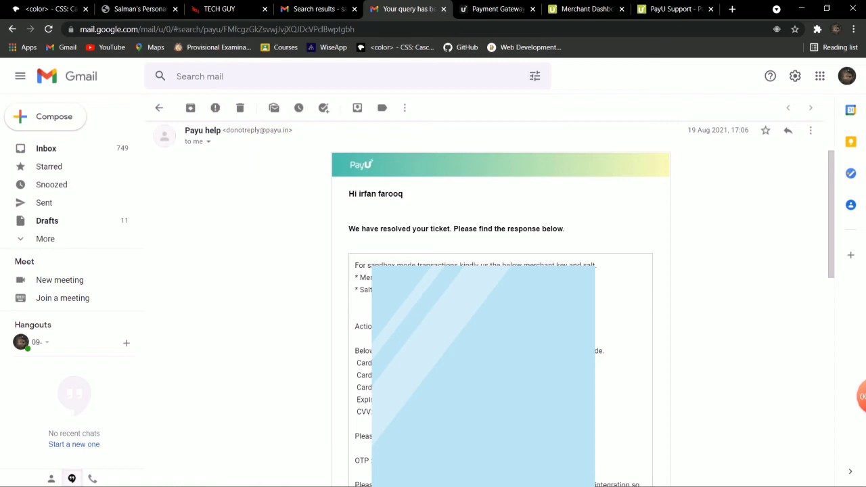
{"action": "key", "text": "ctrl+shift+Tab"}
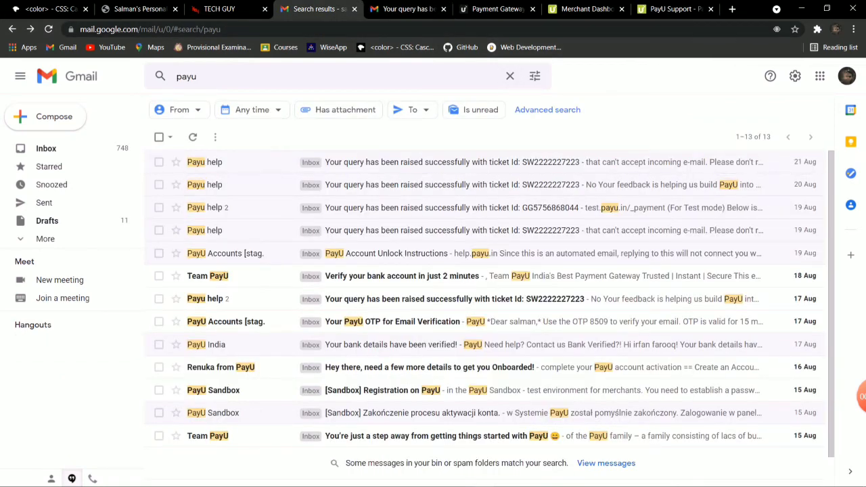
{"action": "key", "text": "ctrl+Tab"}
{"action": "key", "text": "ctrl+Tab"}
{"action": "key", "text": "ctrl+Tab"}
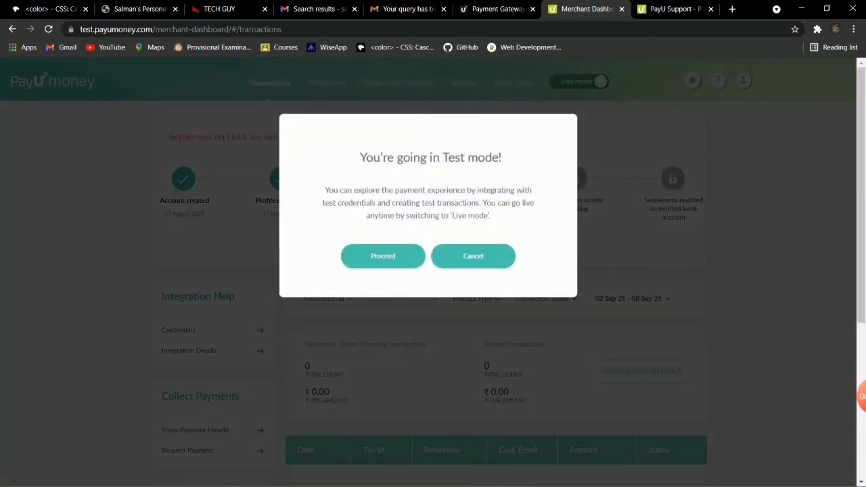
- Cancel the test-mode prompt, keeping Live mode, and go back to Gmail's payu results
{"action": "left_click", "coordinate": [473, 256]}
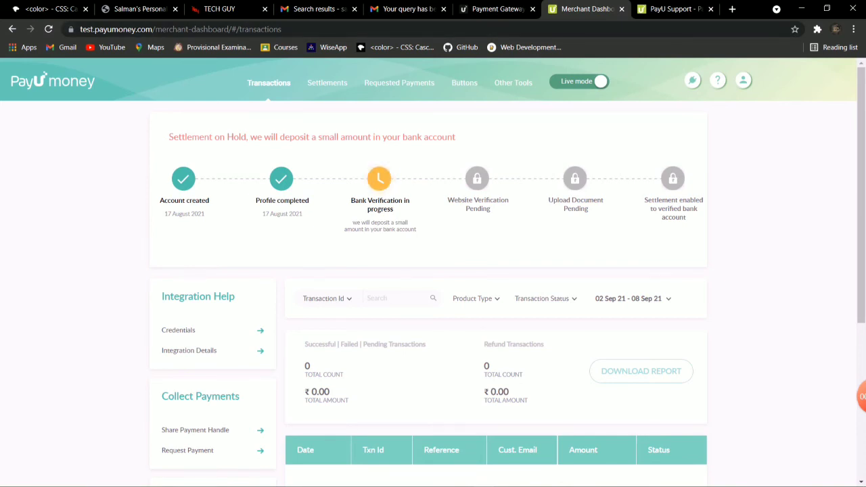
{"action": "left_click", "coordinate": [315, 8]}
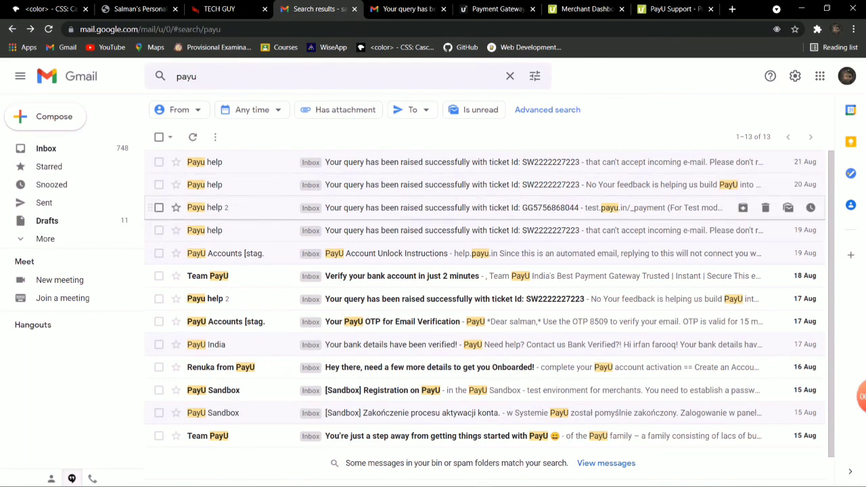
{"action": "scroll", "coordinate": [484, 298], "scroll_direction": "down", "scroll_amount": 1}
{"action": "scroll", "coordinate": [485, 253], "scroll_direction": "up", "scroll_amount": 1}
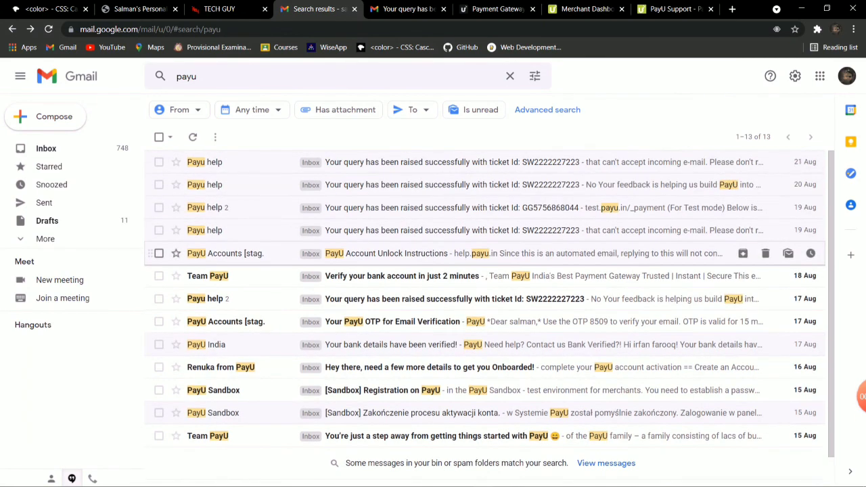